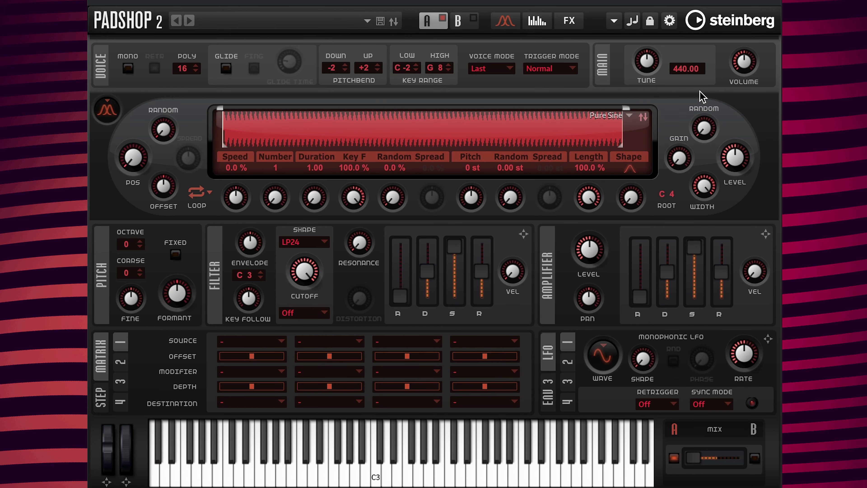
- Load the Rain sample from Padshop > 04 Nature Fx into layer A's grain oscillator, replacing Pure Sine
left_click(629, 115)
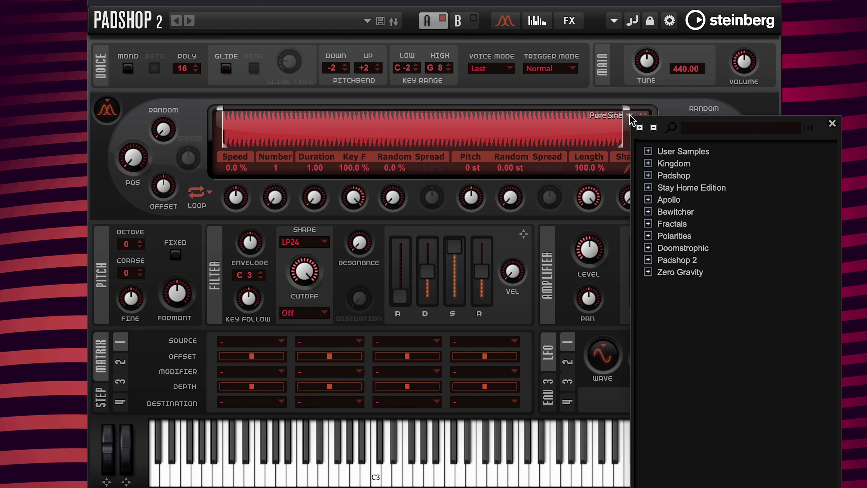
left_click(648, 175)
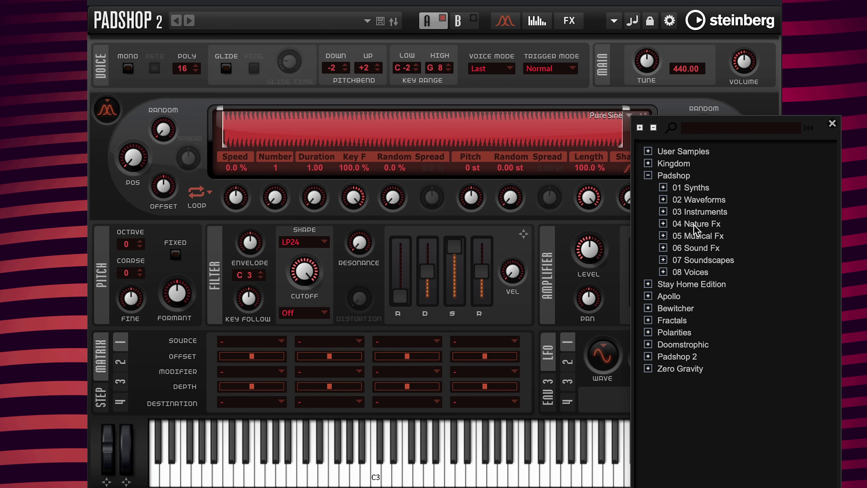
left_click(663, 223)
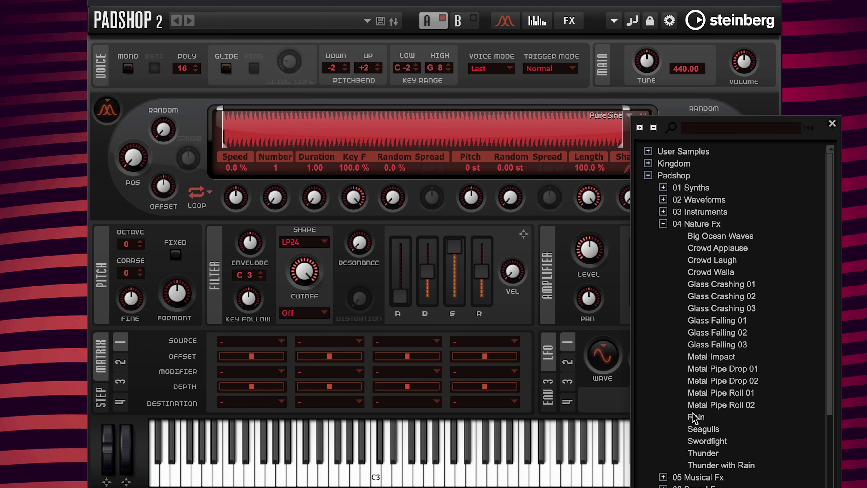
double_click(706, 417)
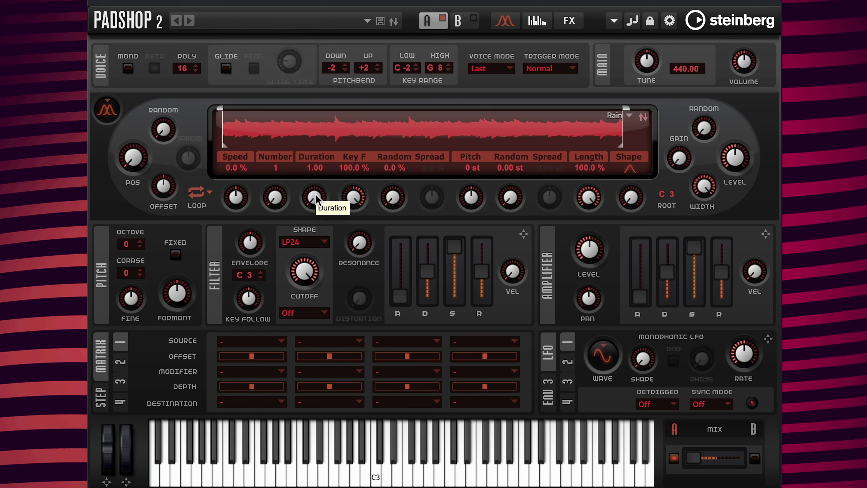
- Give layer A's Rain grains a Duration of 1000.00, Number 2 and Speed 100.0 %
double_click(316, 168)
type("100")
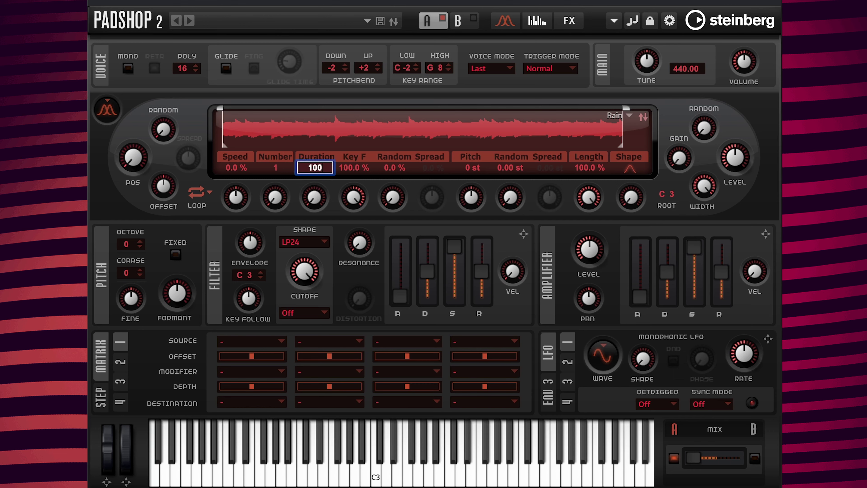
type("0")
key("Return")
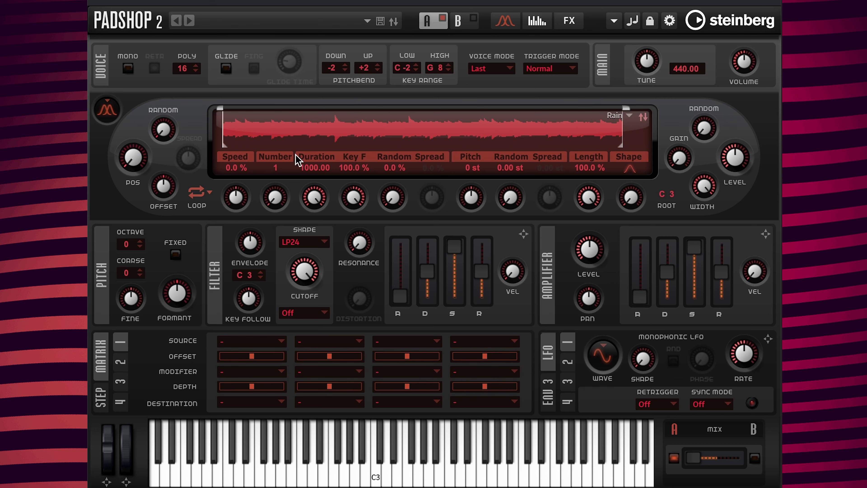
double_click(275, 168)
type("2")
key("Return")
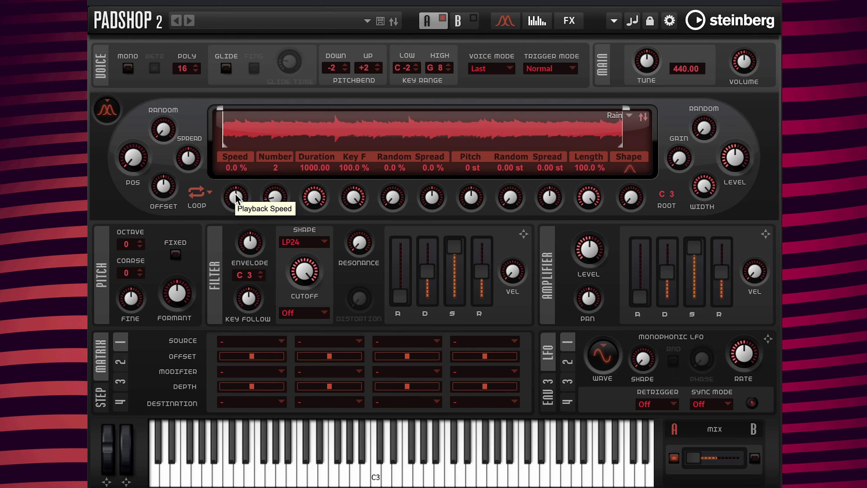
double_click(234, 168)
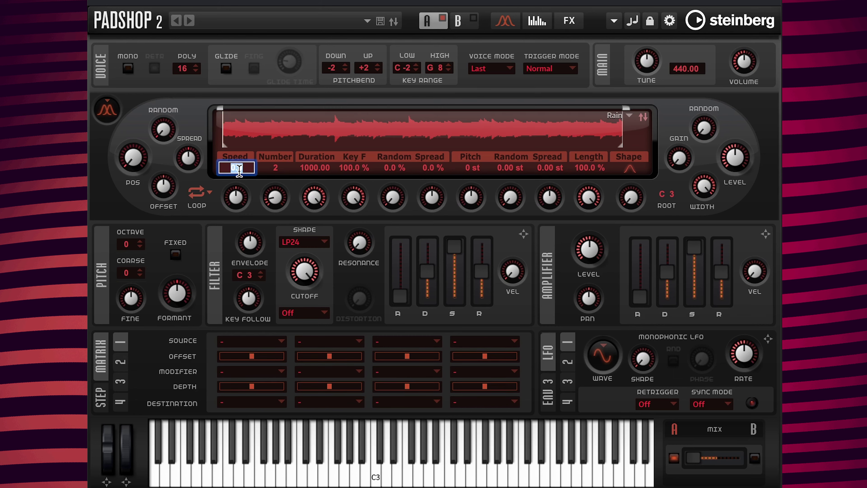
type("10")
key("Return")
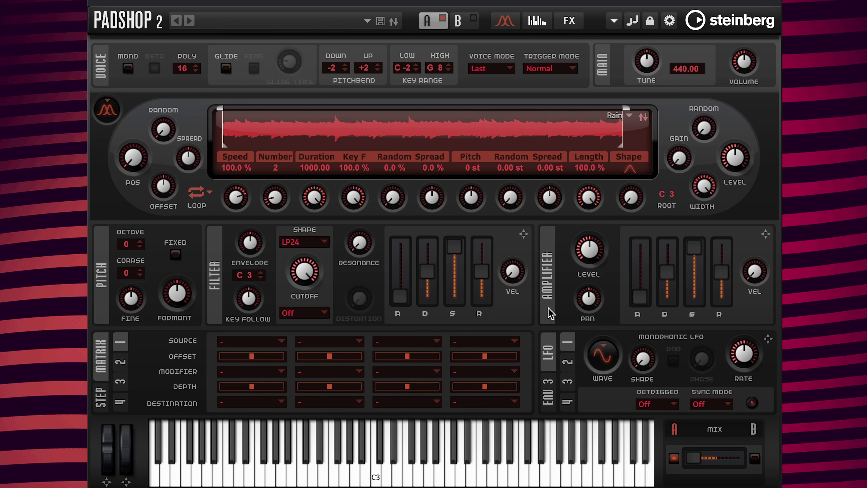
- Set layer A's amp envelope to 2345 ms attack and 5000 ms release, and lower the level to -2.0 dB
double_click(638, 314)
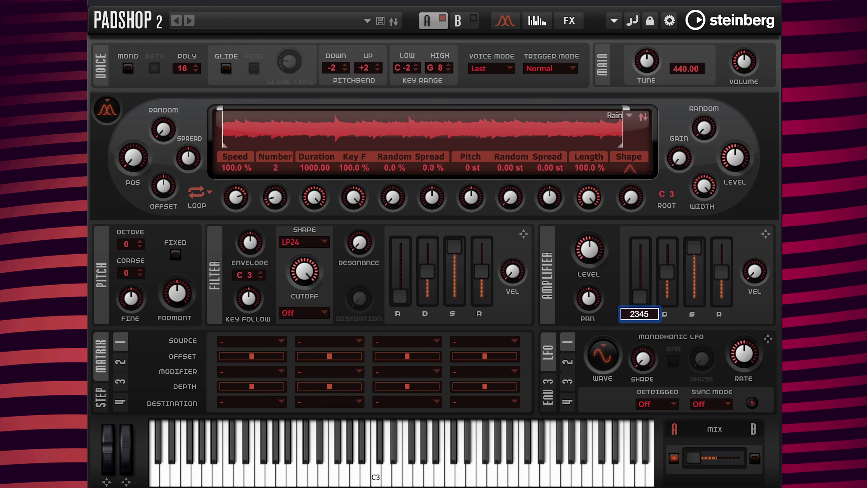
type("2345")
key("Return")
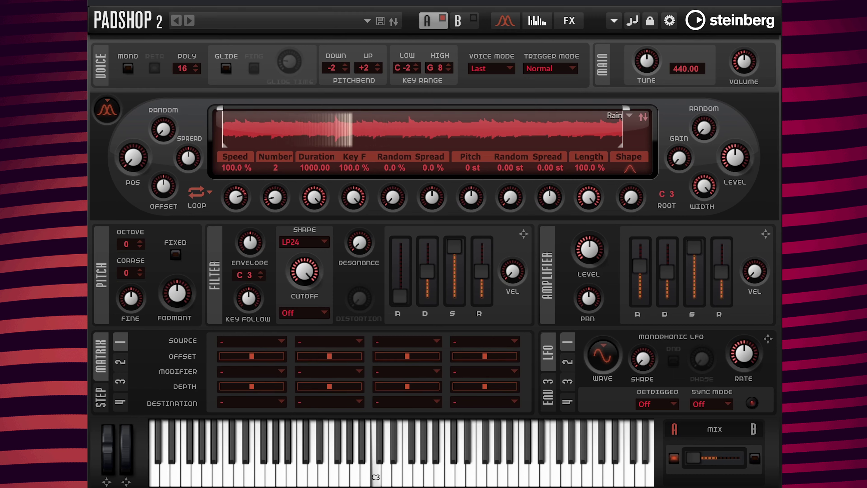
mouse_move(721, 315)
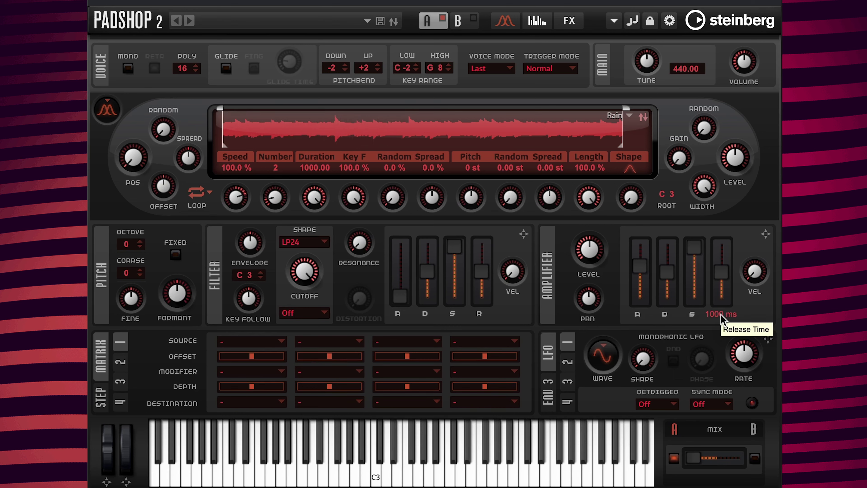
double_click(722, 314)
type("50")
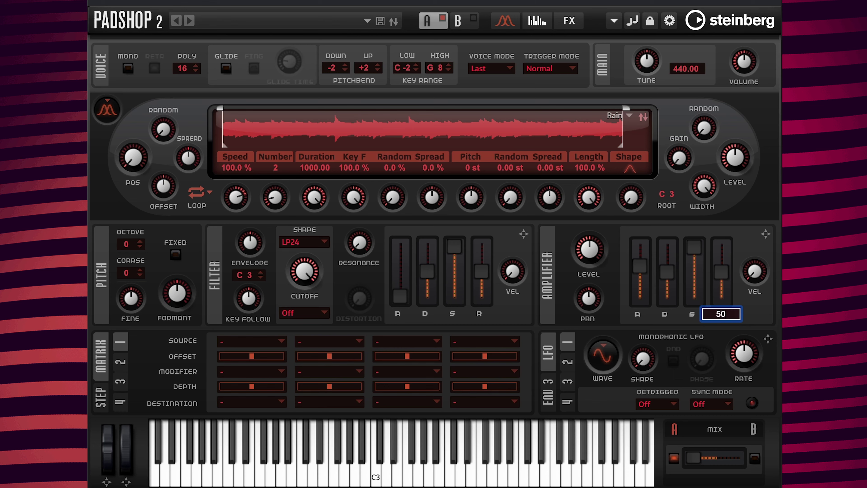
type("00")
key("Return")
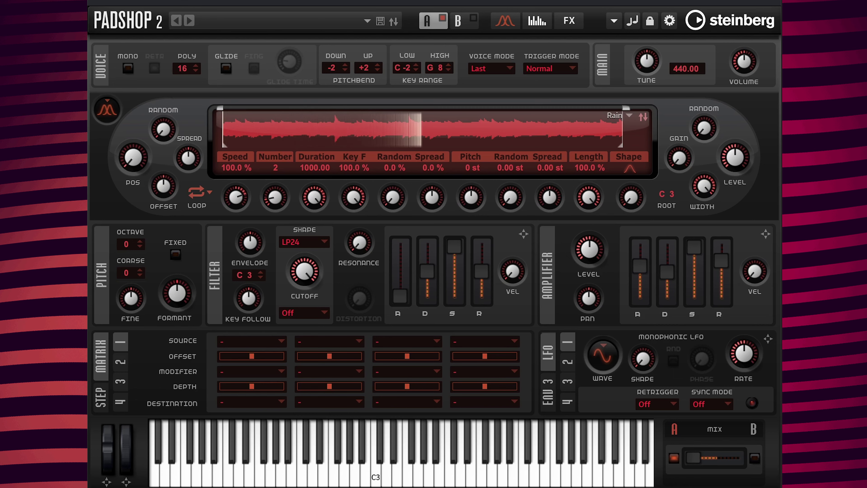
mouse_move(590, 277)
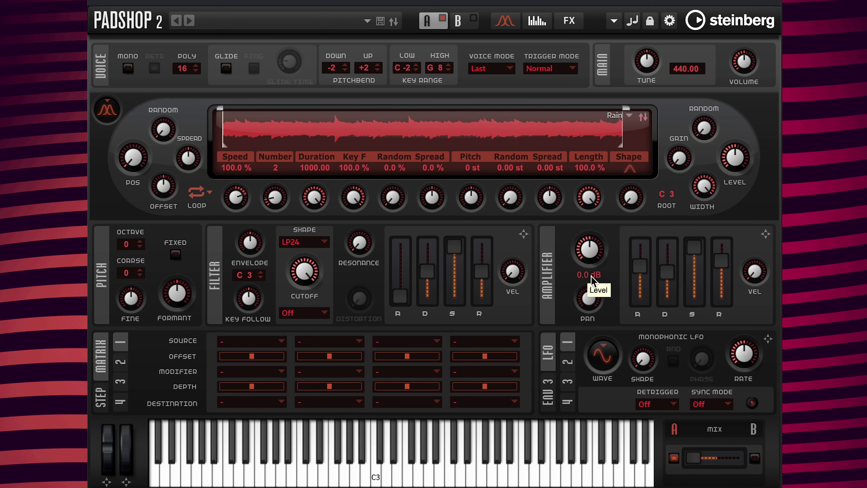
left_click(590, 275)
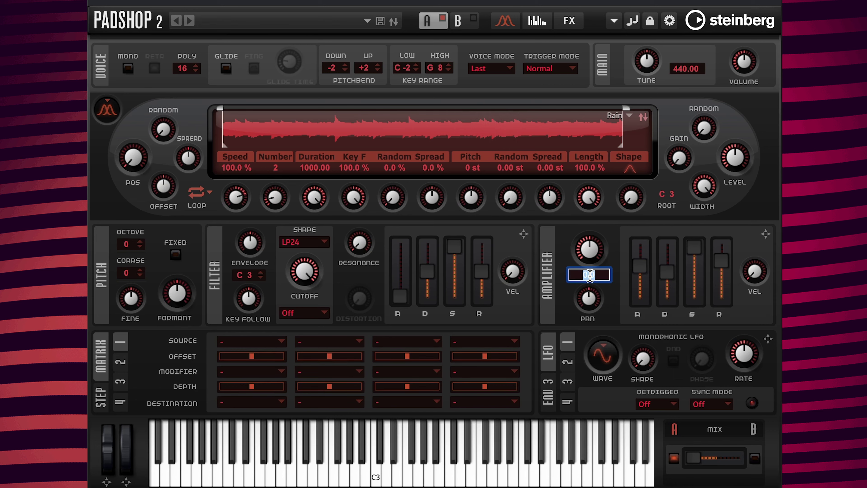
type("-")
key("Return")
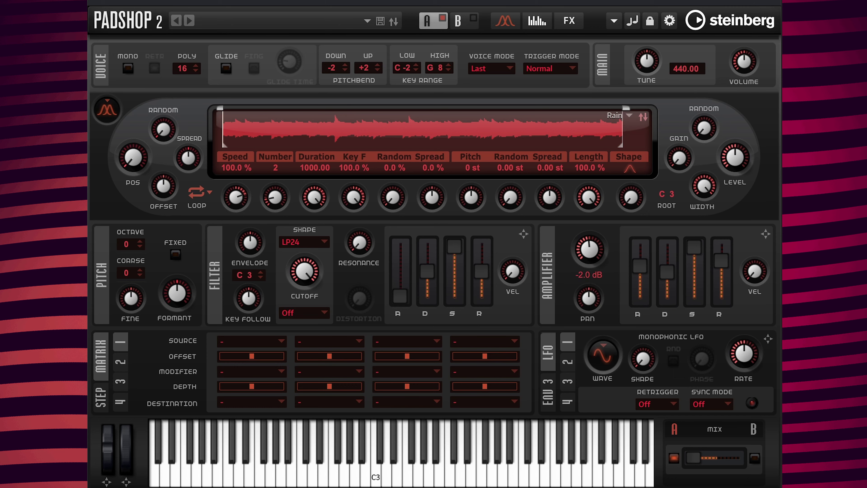
- Switch layer A off, then select layer B and turn it on
left_click(443, 18)
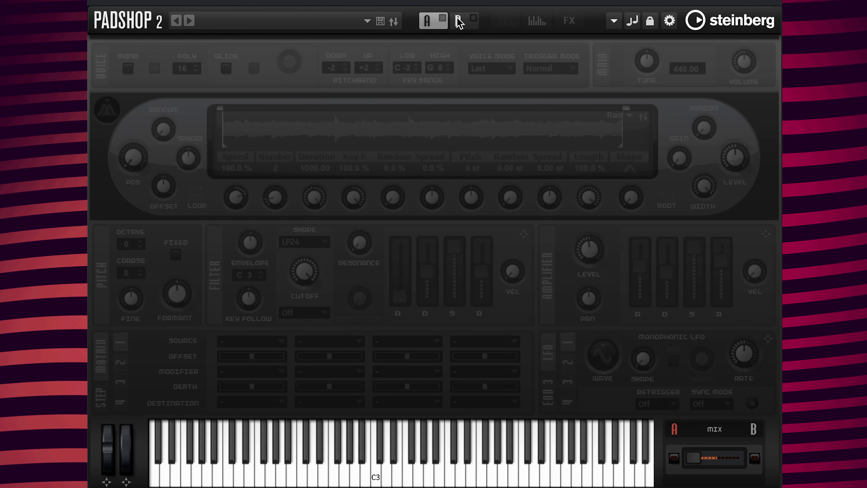
left_click(459, 23)
left_click(473, 19)
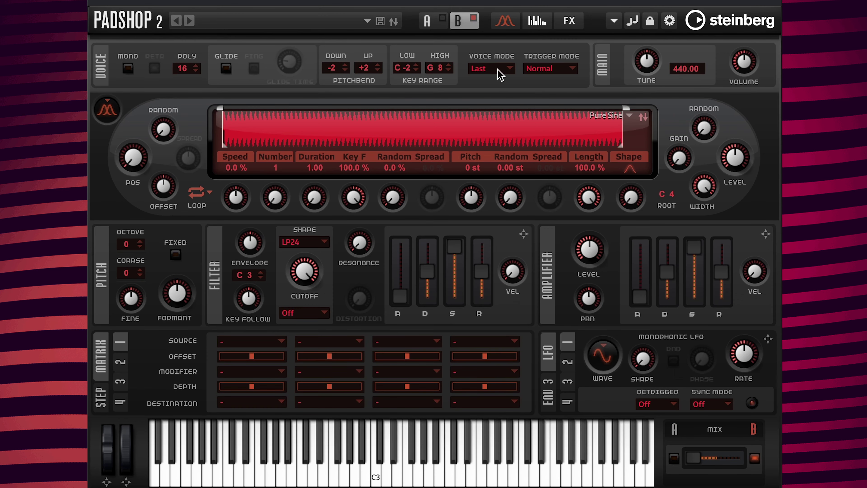
- Load Thunder from Padshop > 04 Nature Fx into layer B and push the A/B mix fully to B
left_click(629, 118)
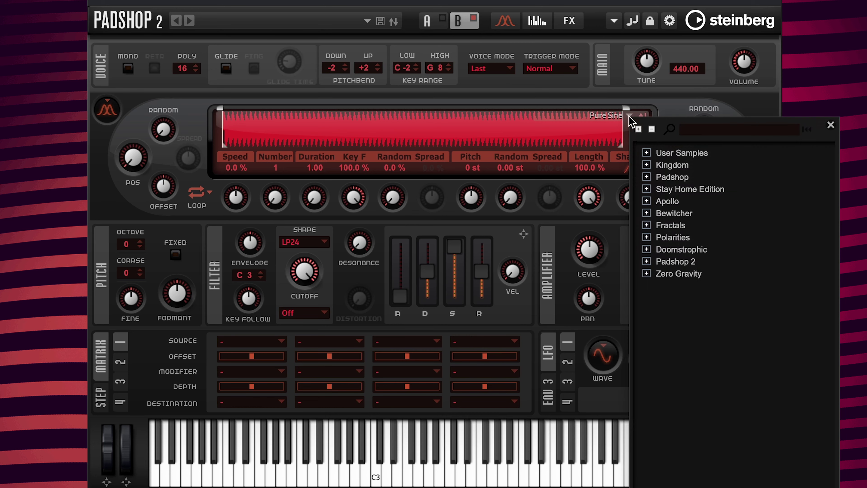
left_click(647, 178)
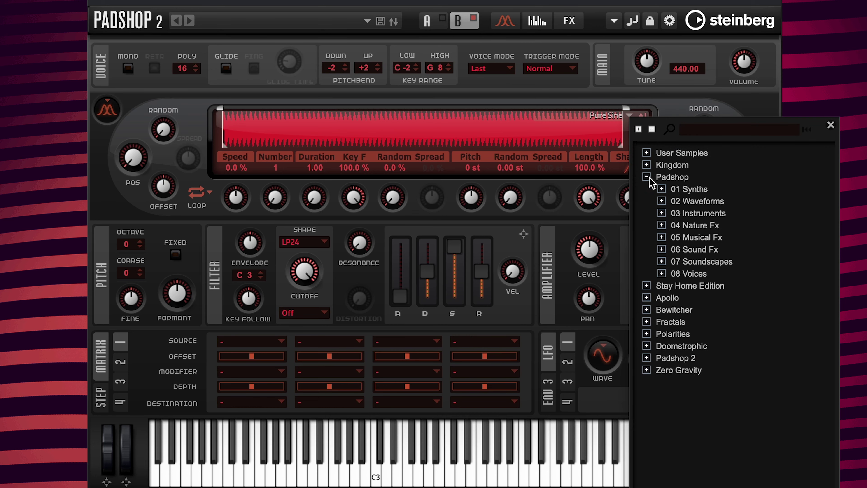
left_click(661, 226)
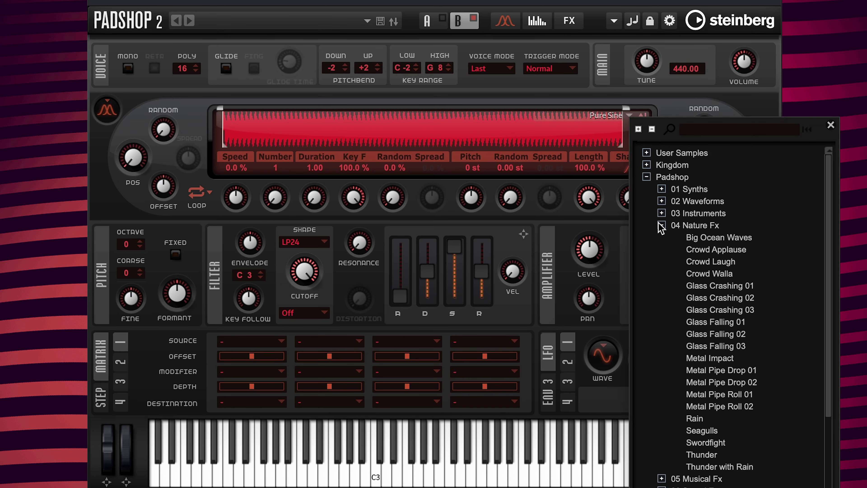
double_click(716, 454)
mouse_move(694, 461)
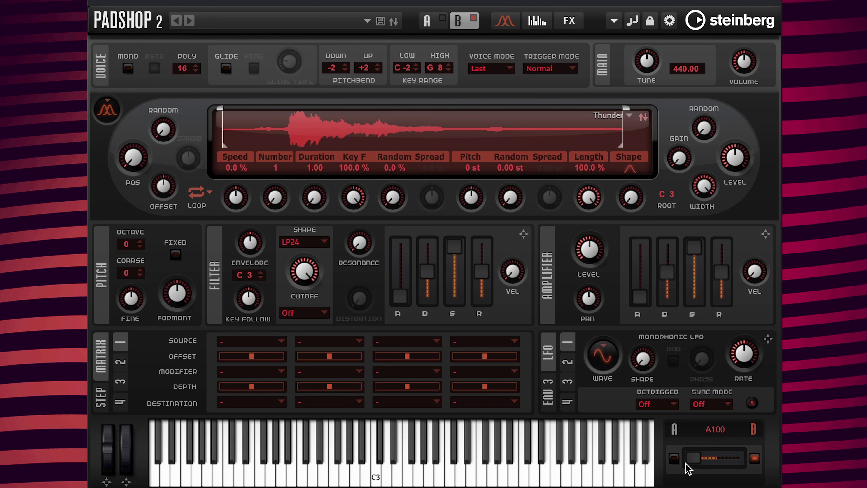
left_click_drag(693, 459, 747, 457)
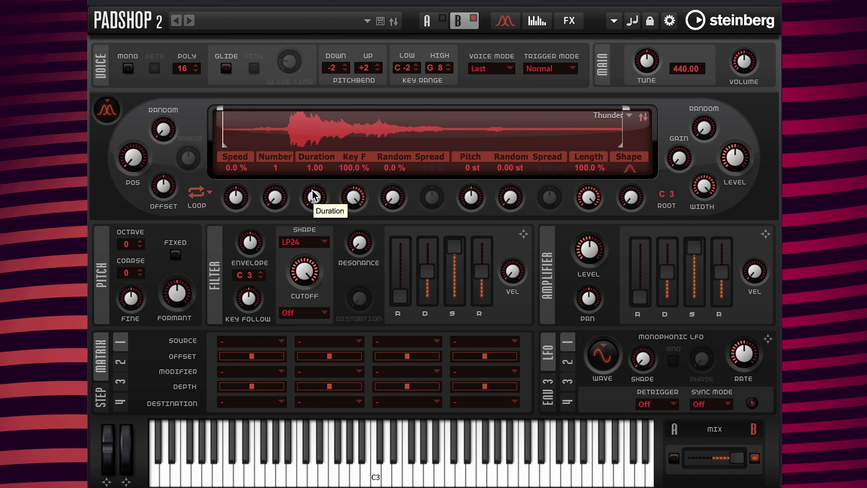
- Match layer B's grains to layer A: Duration 1000.00, Number 2, Speed 100.0 %
double_click(314, 169)
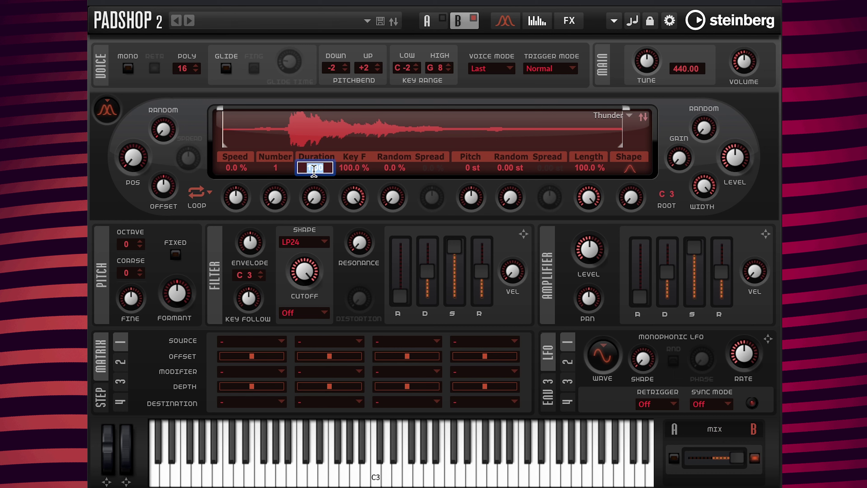
type("10")
key("Return")
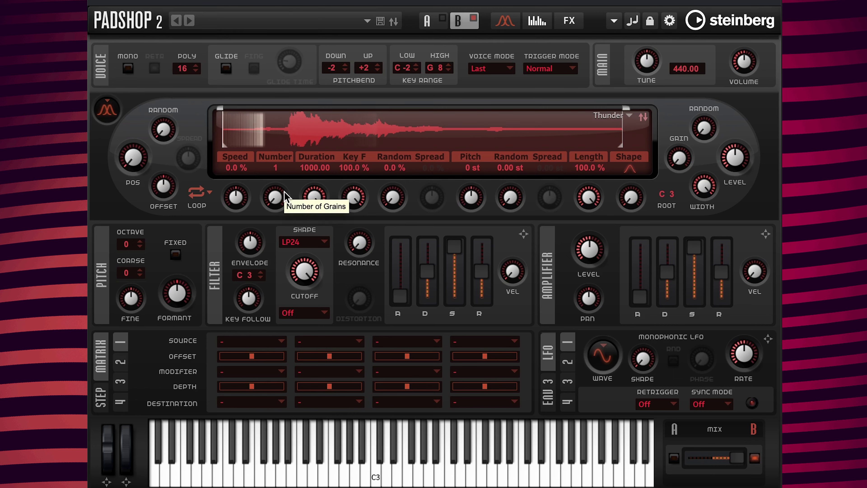
double_click(275, 167)
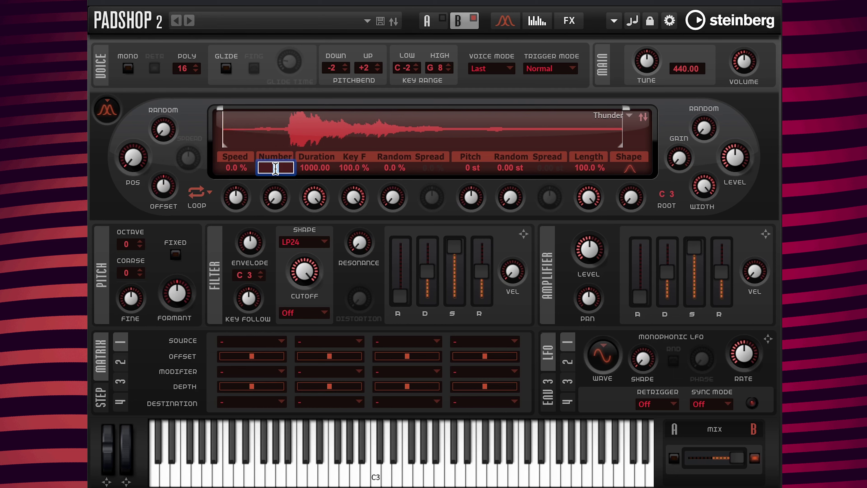
type("2")
key("Return")
double_click(238, 169)
type("1")
key("Return")
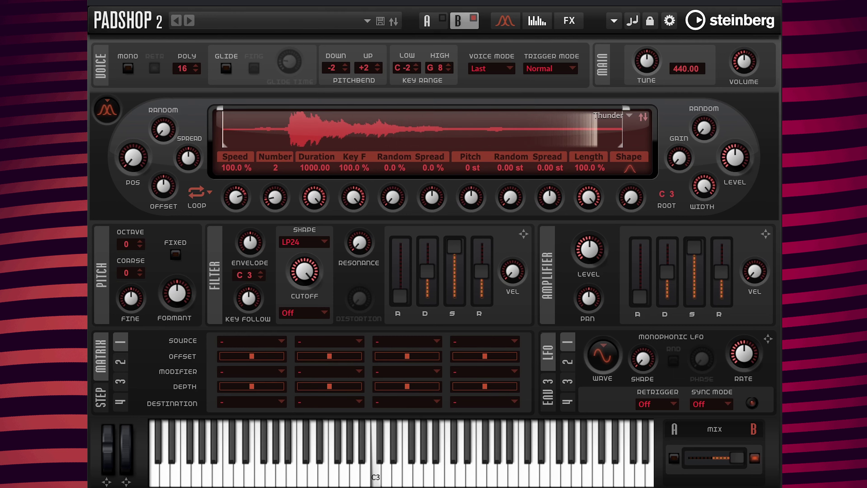
- Set layer B's random pitch to 6 semitones, raise position spread, and sweep the playback position right
double_click(507, 168)
type("6")
key("Return")
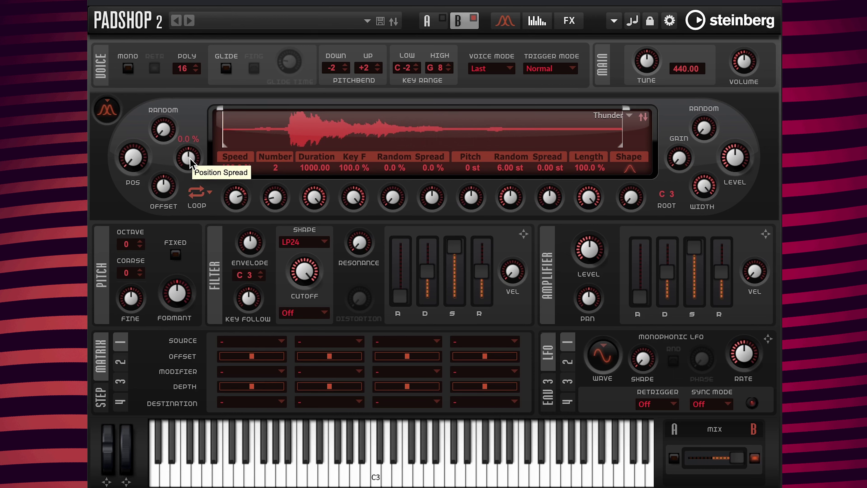
double_click(185, 140)
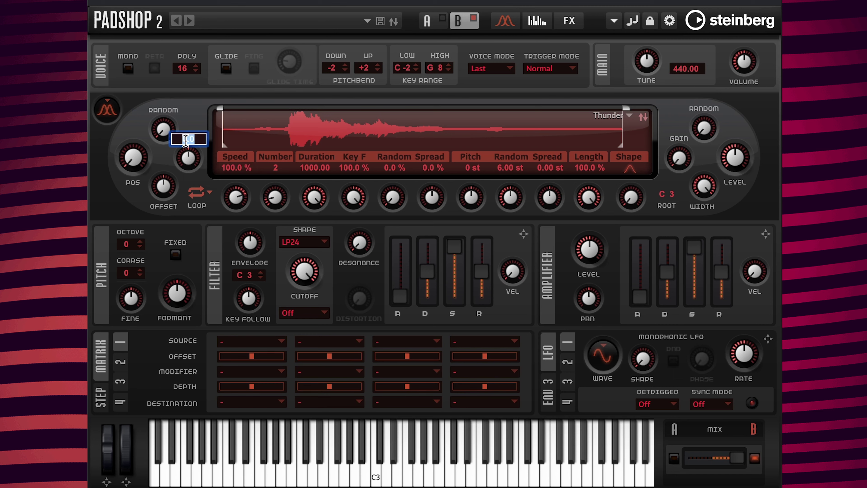
type("25")
key("Return")
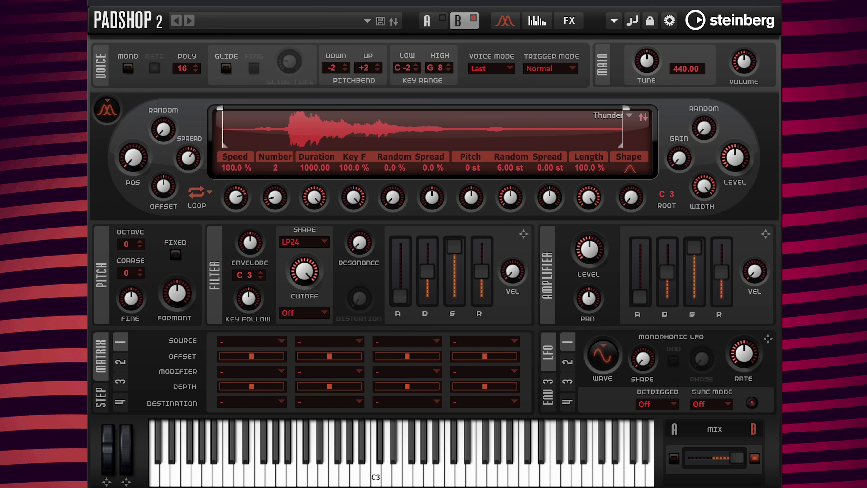
left_click_drag(296, 141, 499, 140)
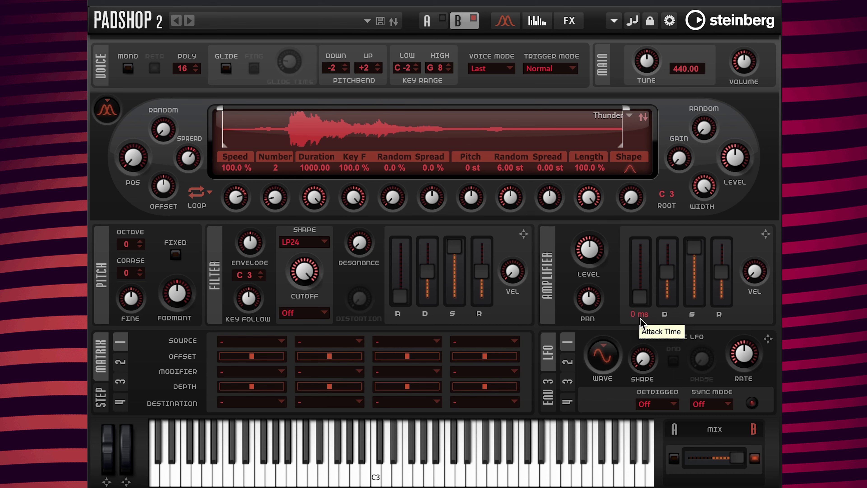
- Give the Thunder layer's amp envelope a 5000 ms release and boost its level to 8.0 dB
double_click(720, 315)
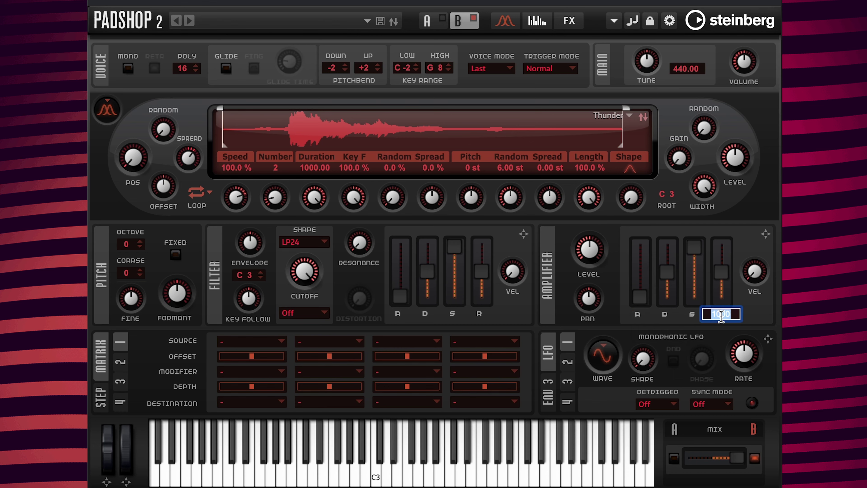
type("5000")
key("Return")
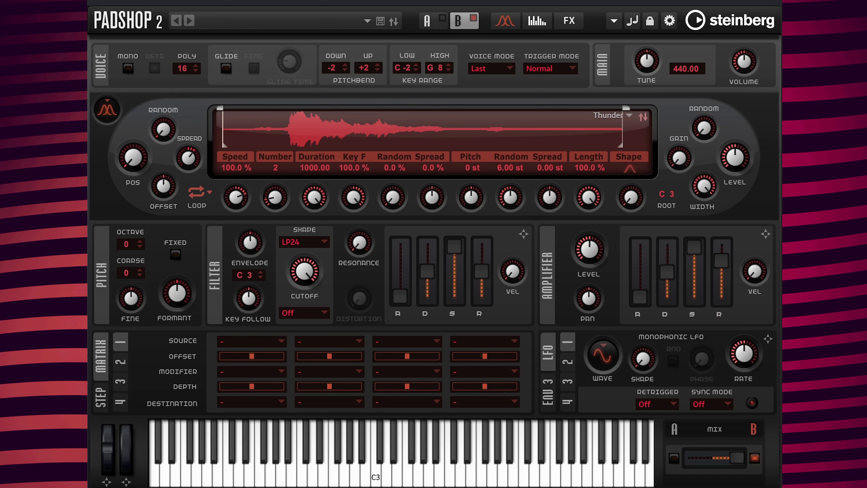
mouse_move(604, 240)
double_click(590, 275)
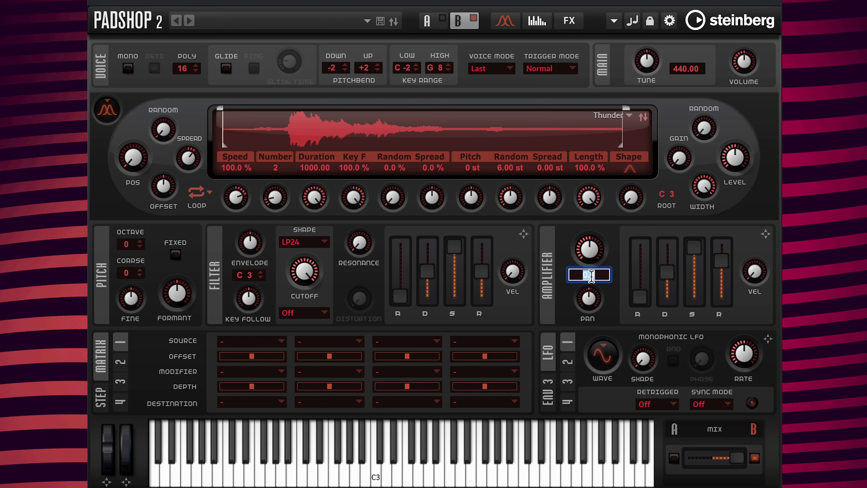
type("8")
key("Return")
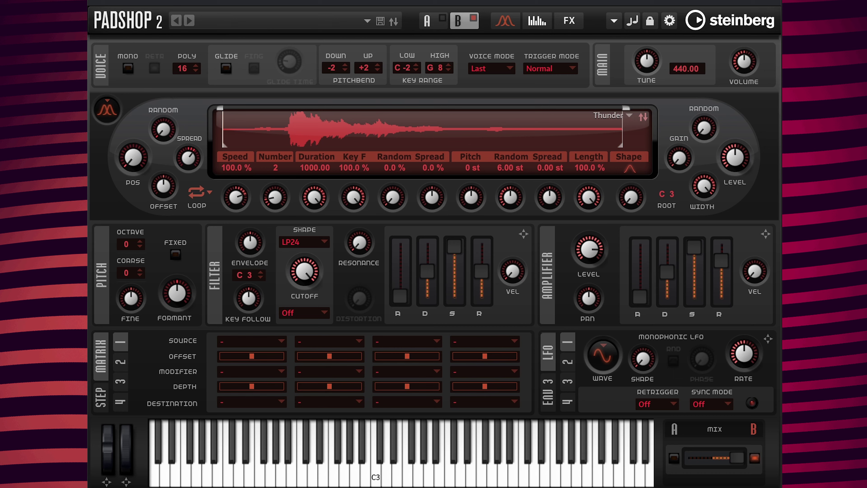
- Centre the A/B layer mix and switch Layer A back on
double_click(717, 431)
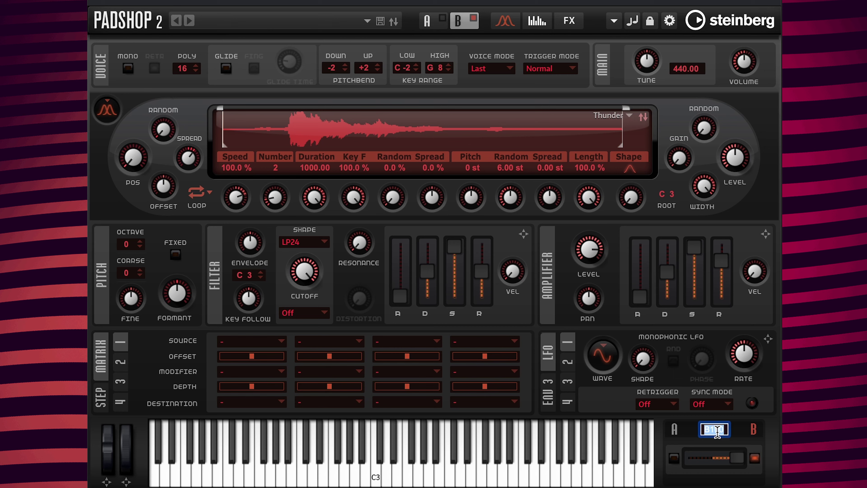
type("m")
key("Return")
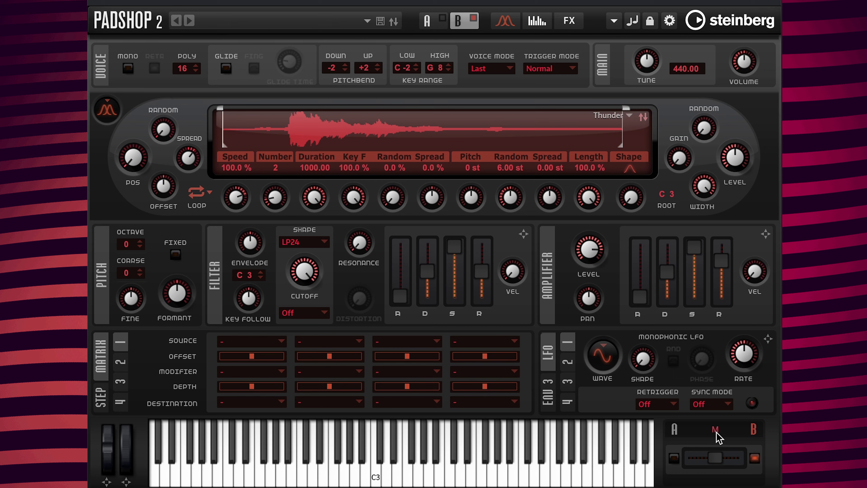
left_click(674, 458)
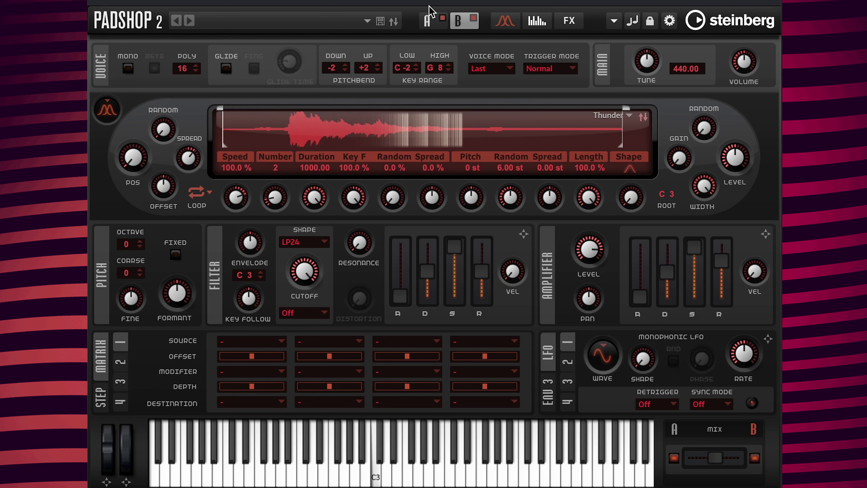
- Compare the Rain layer A settings with the Thunder layer B settings
left_click(429, 20)
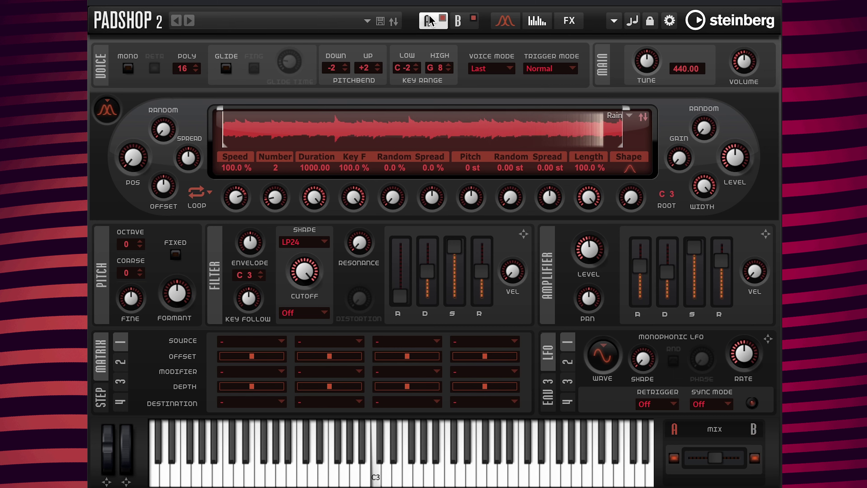
left_click(462, 20)
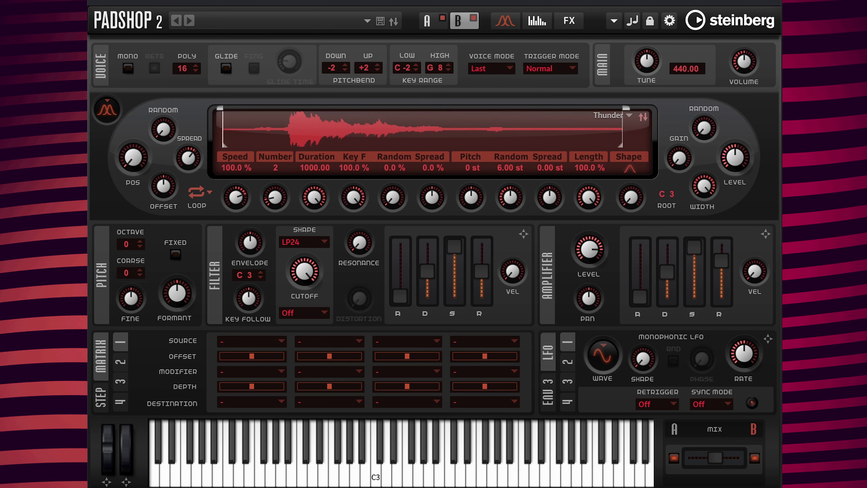
mouse_move(715, 462)
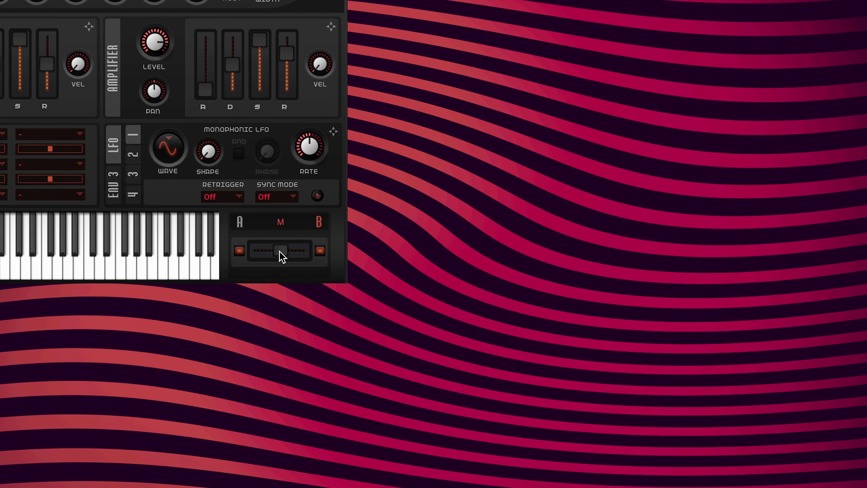
- Enable mod wheel control of the A/B mix and set full Layer A as its minimum
right_click(281, 256)
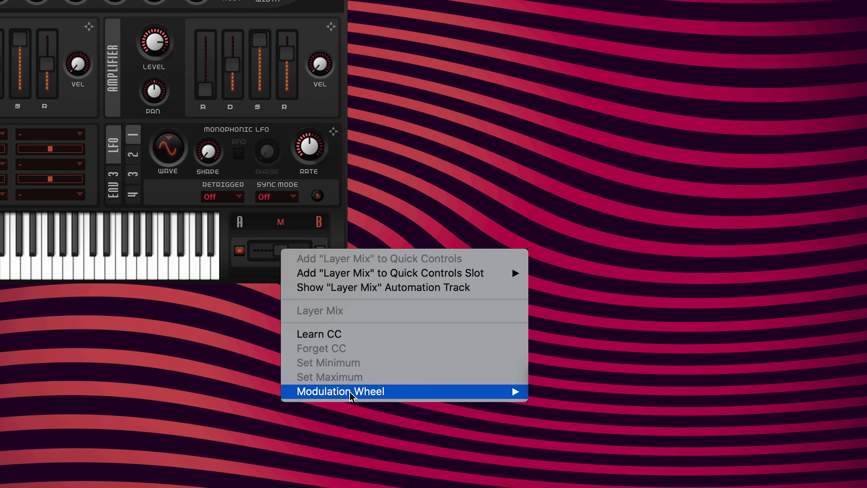
mouse_move(515, 393)
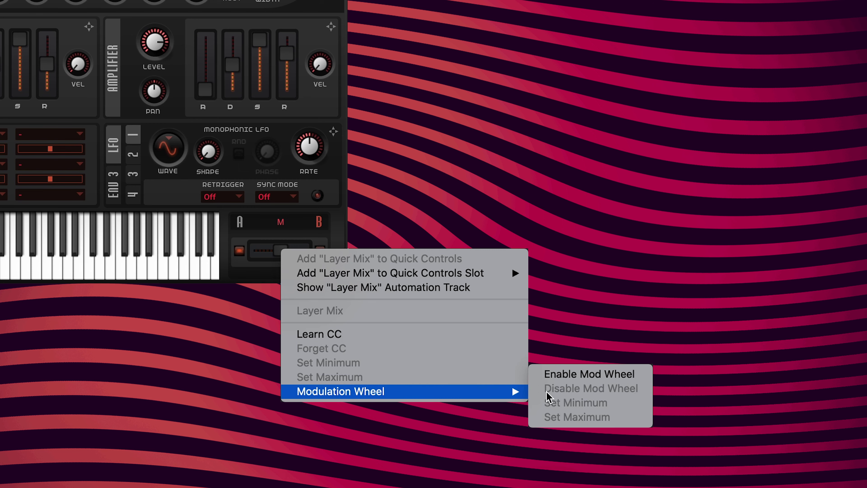
left_click(558, 375)
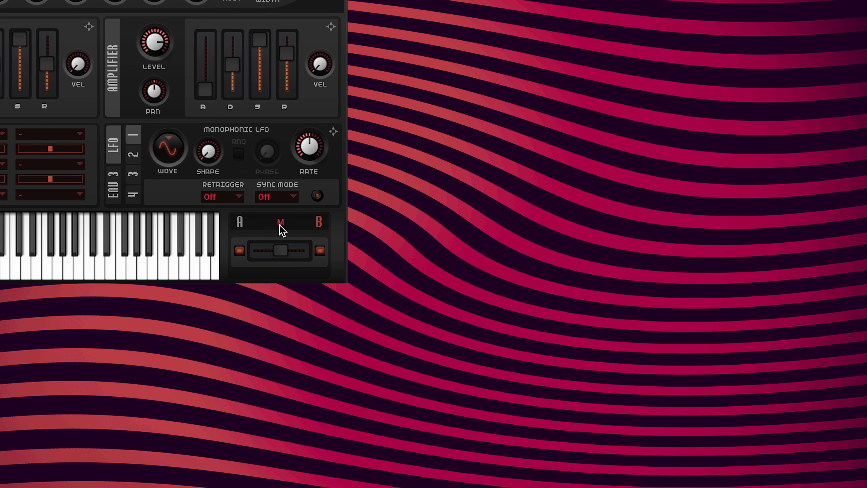
left_click_drag(280, 251, 236, 251)
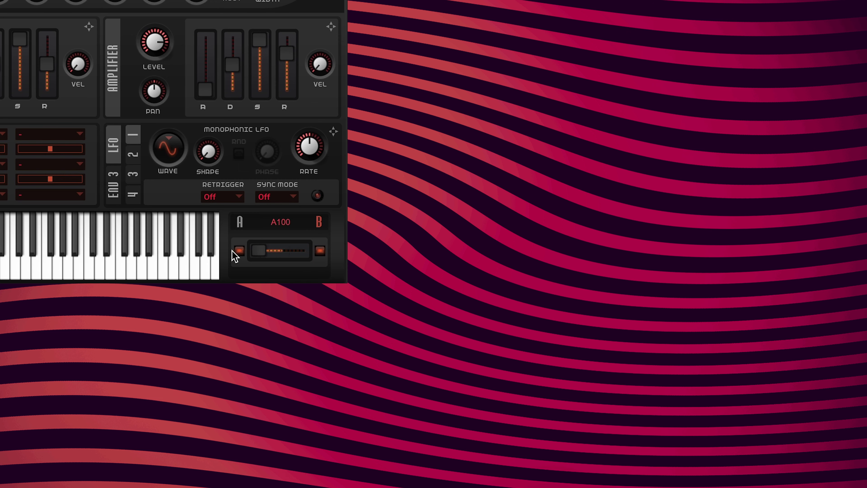
right_click(287, 226)
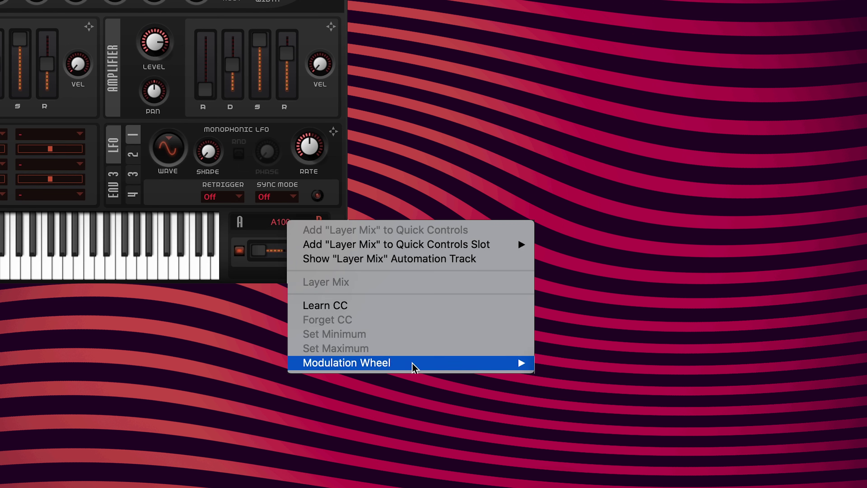
mouse_move(496, 364)
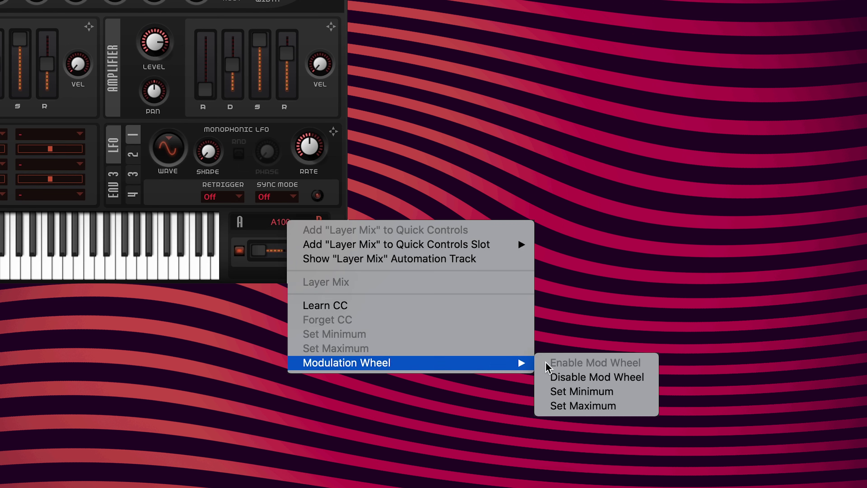
left_click(565, 392)
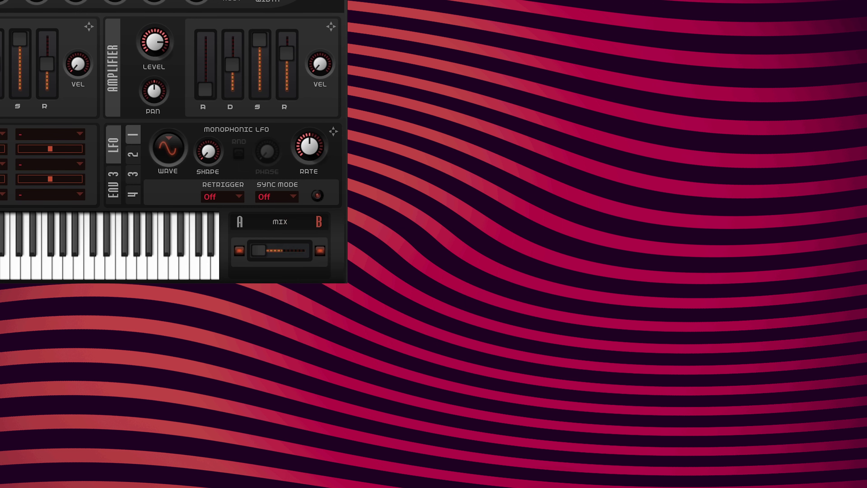
- Re-centre the A/B mix at 0 and make that the mod wheel maximum
mouse_move(275, 259)
double_click(275, 223)
type("0")
key("Return")
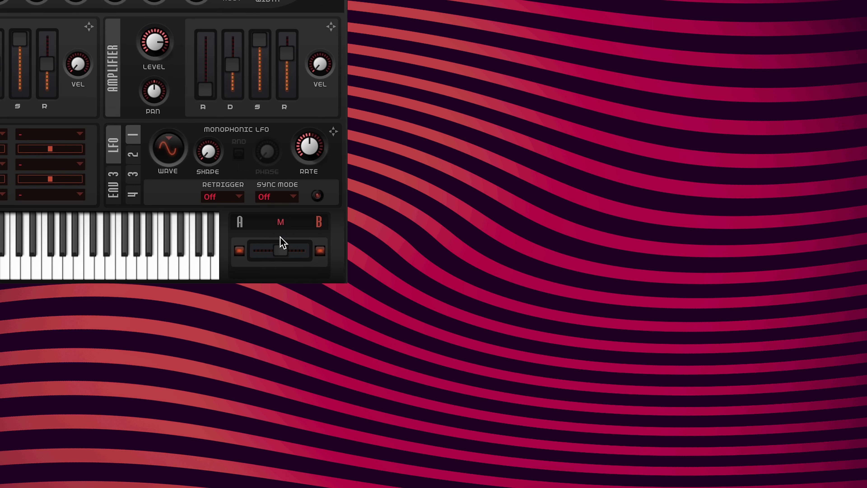
right_click(281, 254)
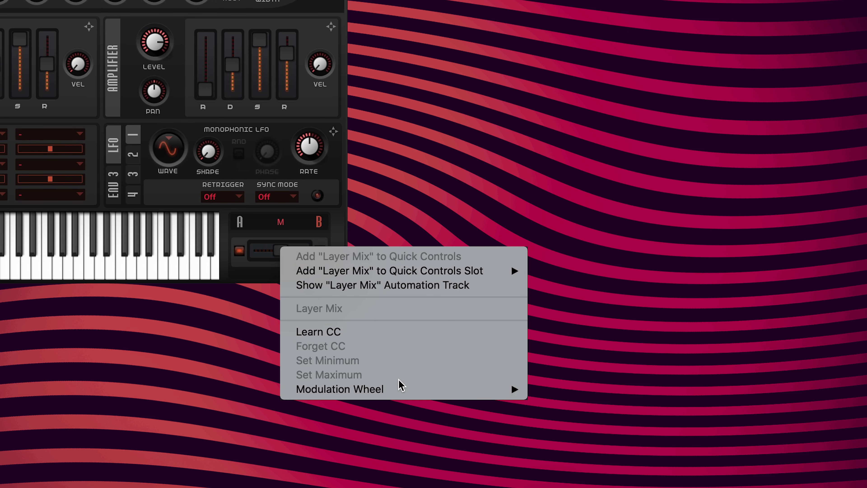
mouse_move(399, 391)
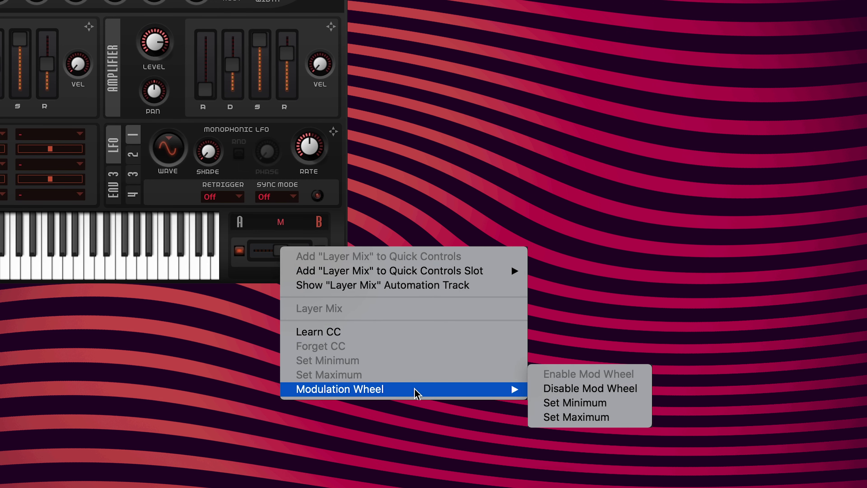
left_click(565, 417)
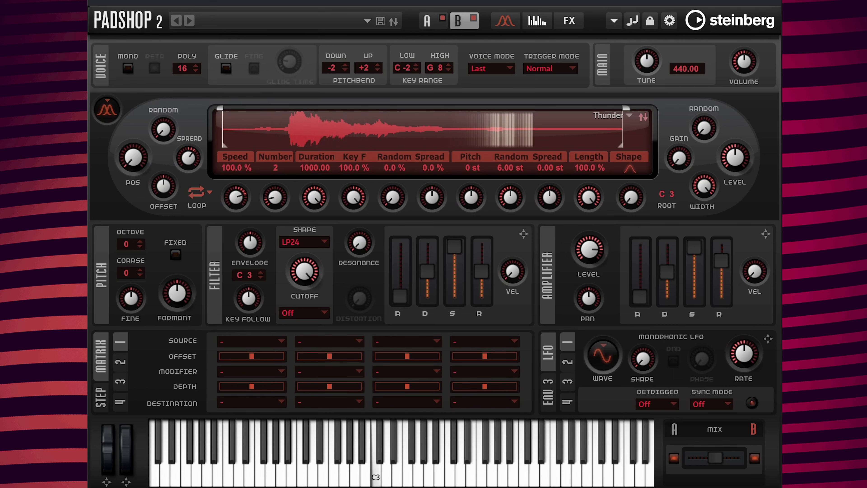
- Nudge the A/B mix to A60, settle it at A53, then view layer A's Rain settings
left_click_drag(714, 457, 689, 460)
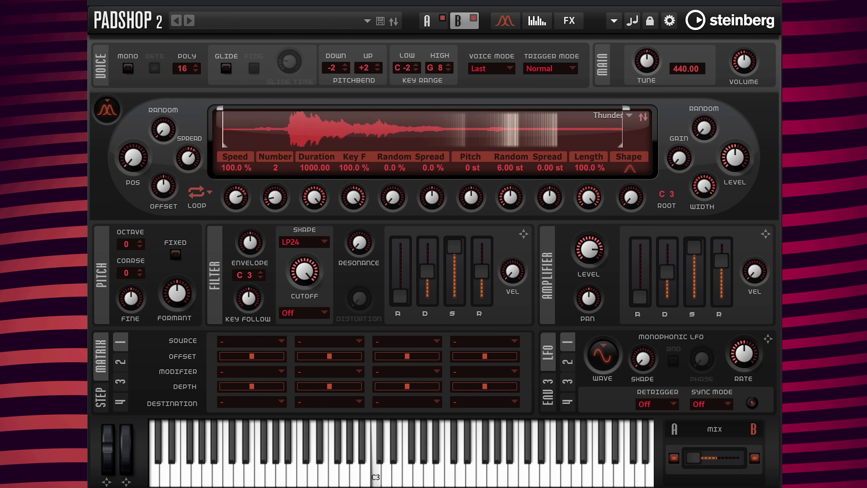
left_click_drag(693, 458, 717, 461)
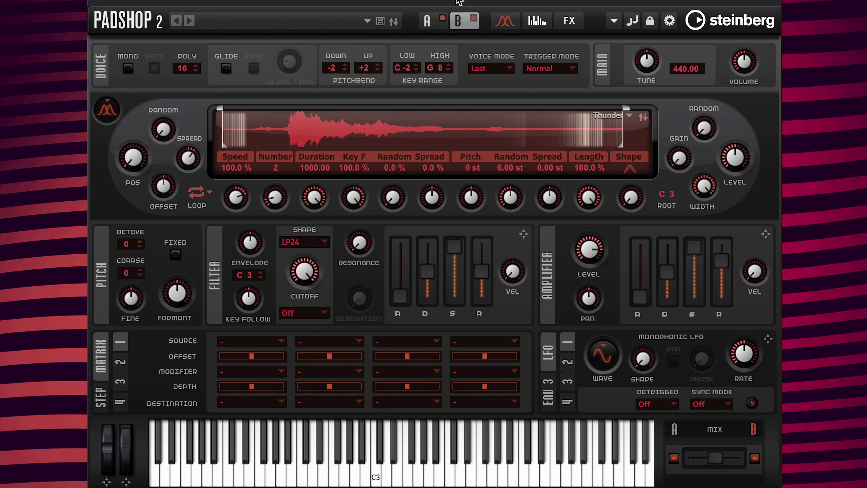
left_click(427, 22)
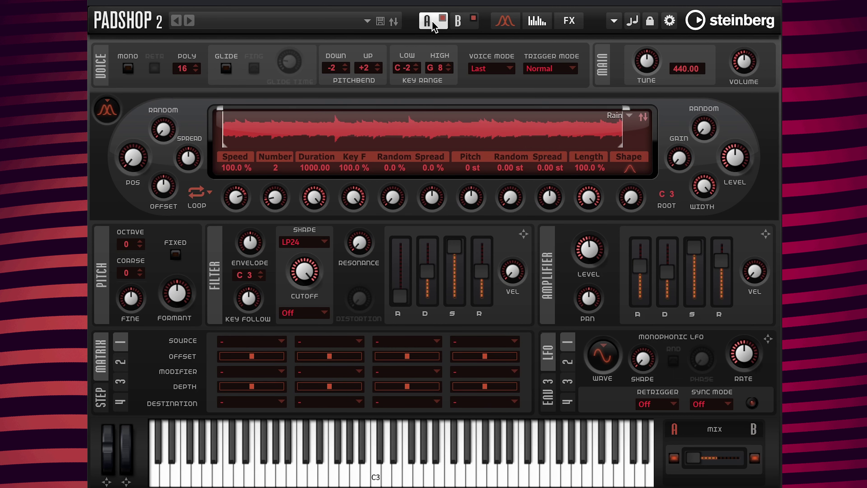